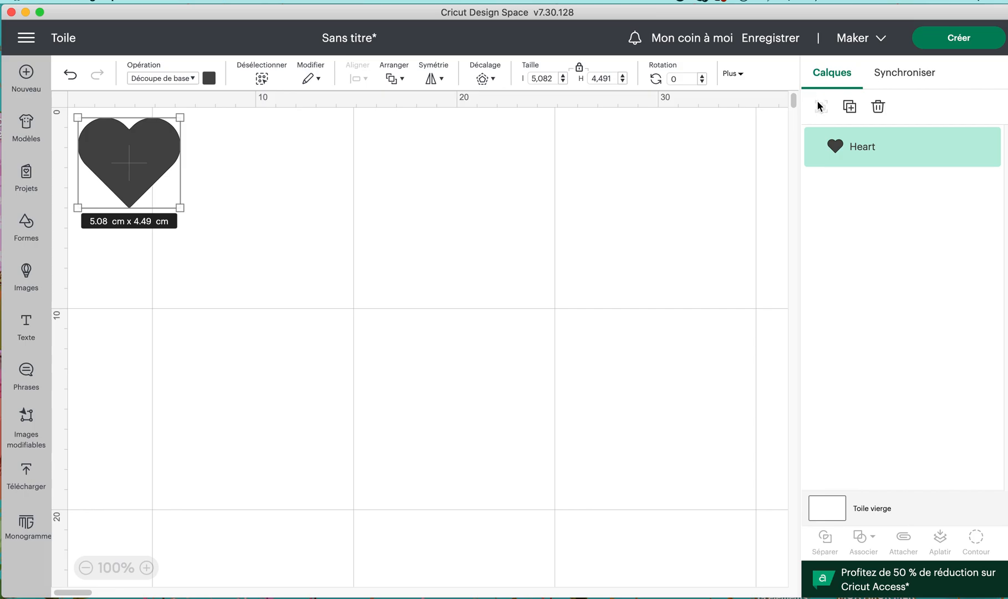
Duplicate the heart five times and move the topmost copy well apart, with its outer edge near the 30 cm ruler mark
{"action": "left_click", "coordinate": [850, 107]}
{"action": "left_click", "coordinate": [851, 108]}
{"action": "left_click", "coordinate": [851, 110]}
{"action": "left_click", "coordinate": [852, 111]}
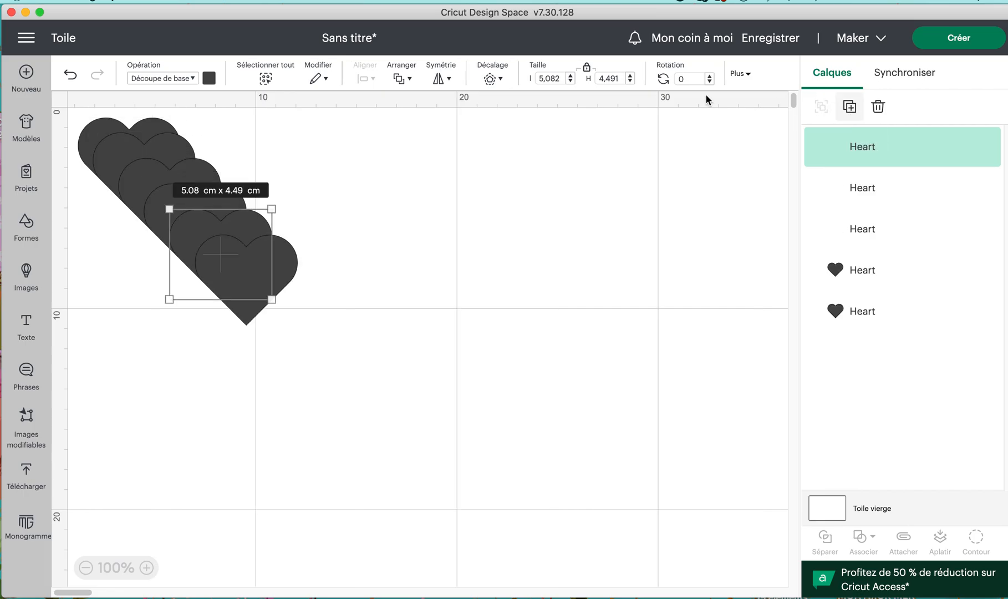
{"action": "left_click", "coordinate": [852, 111]}
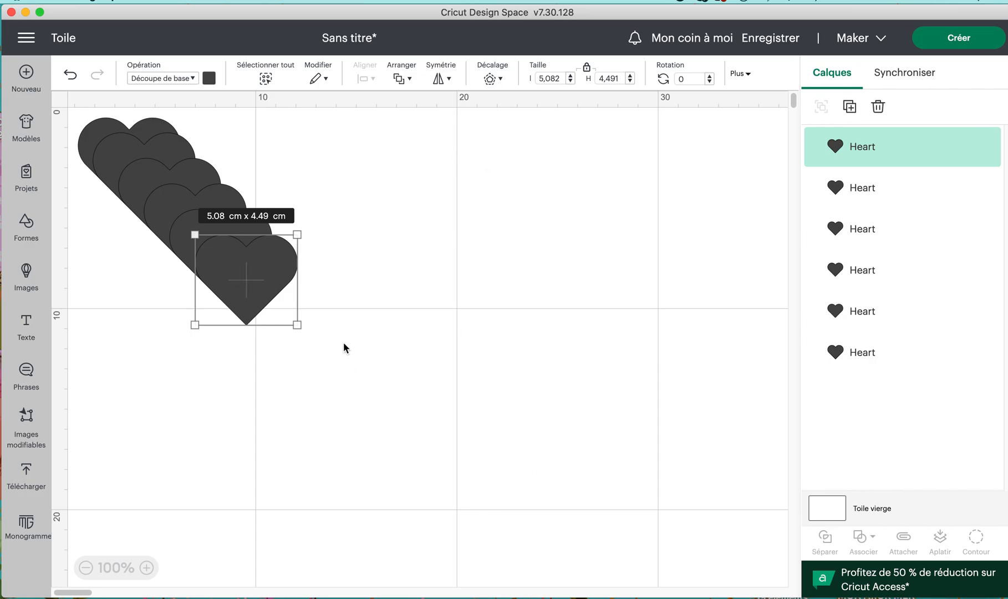
{"action": "left_click_drag", "start_coordinate": [259, 279], "coordinate": [610, 156]}
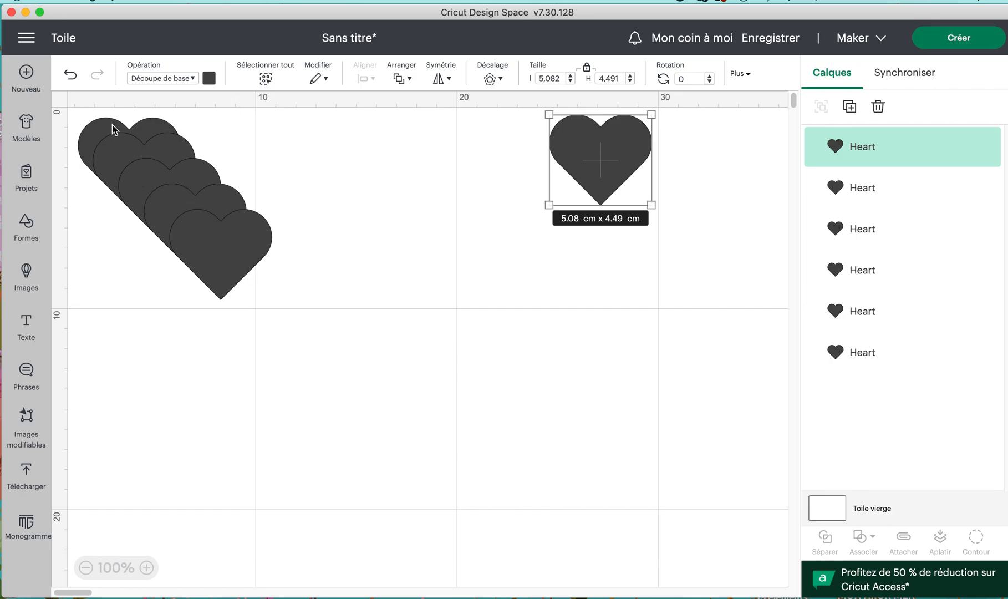
Centre all six hearts vertically and distribute them horizontally into one row
{"action": "left_click_drag", "start_coordinate": [75, 119], "coordinate": [704, 274]}
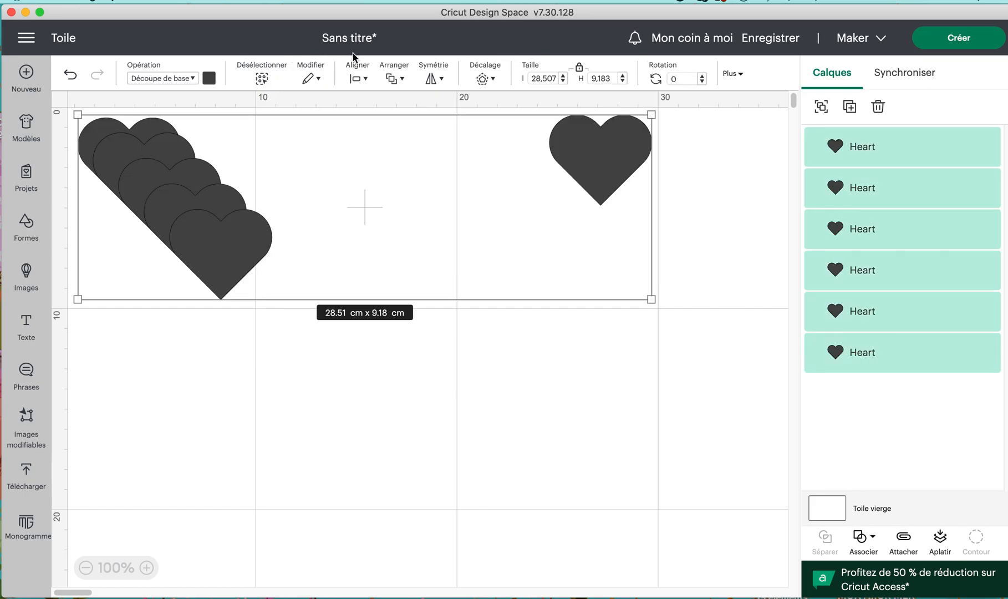
{"action": "left_click", "coordinate": [367, 81]}
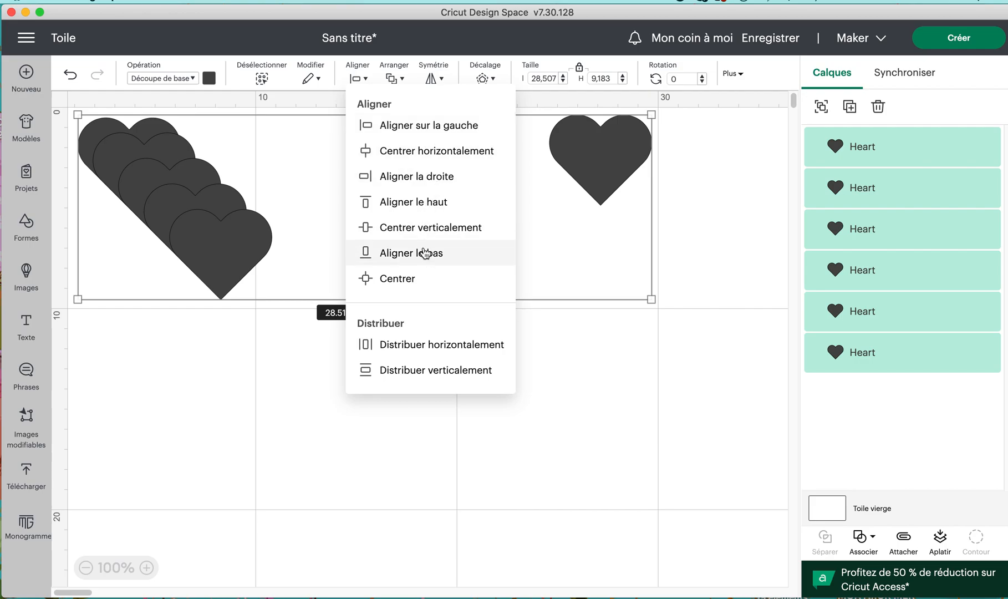
{"action": "left_click", "coordinate": [420, 229]}
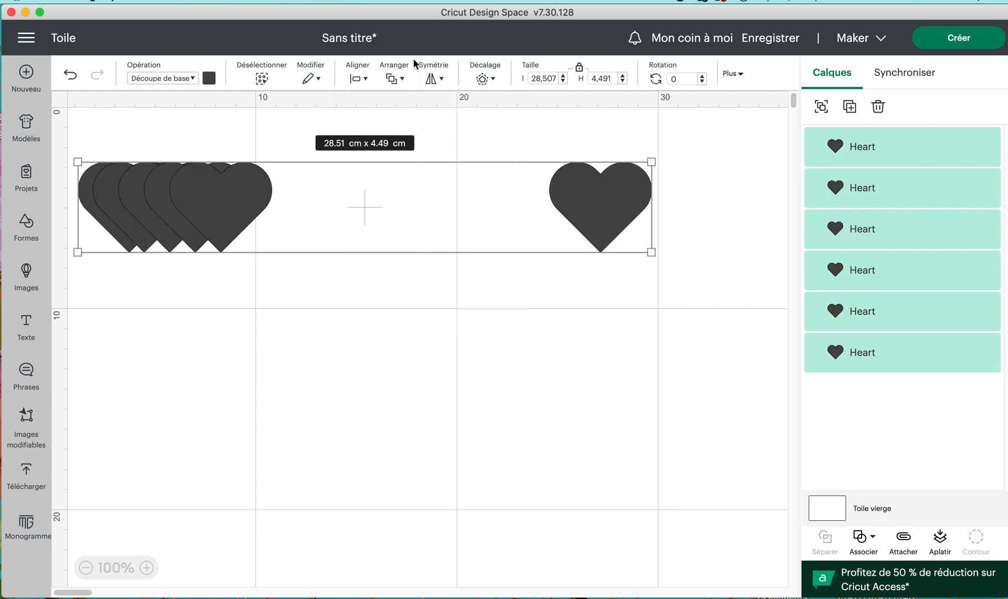
{"action": "left_click", "coordinate": [367, 81]}
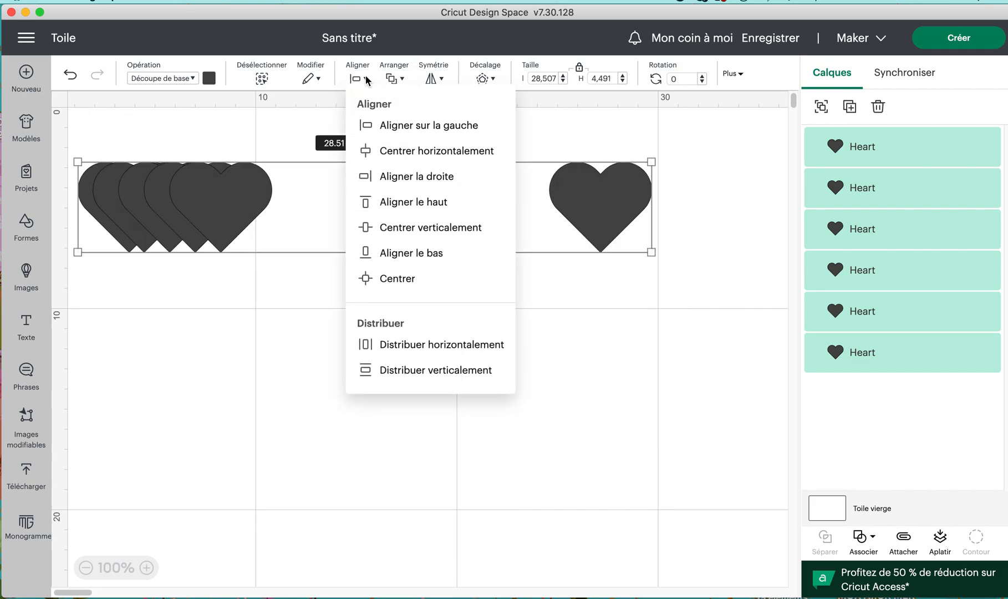
{"action": "left_click", "coordinate": [406, 346]}
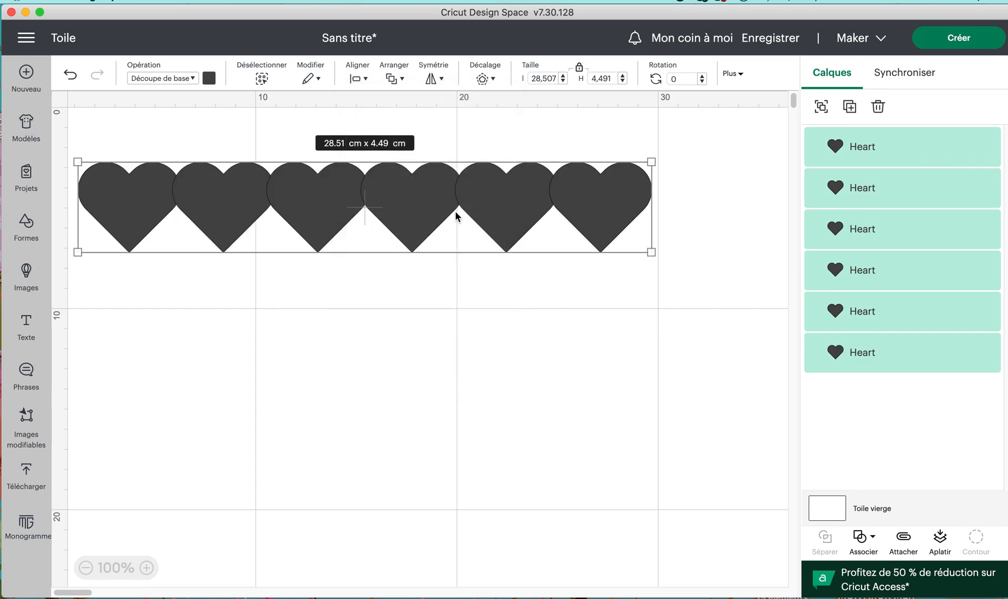
Delete the fifth heart in the row and distribute the remaining five horizontally
{"action": "left_click", "coordinate": [503, 309]}
{"action": "left_click", "coordinate": [515, 233]}
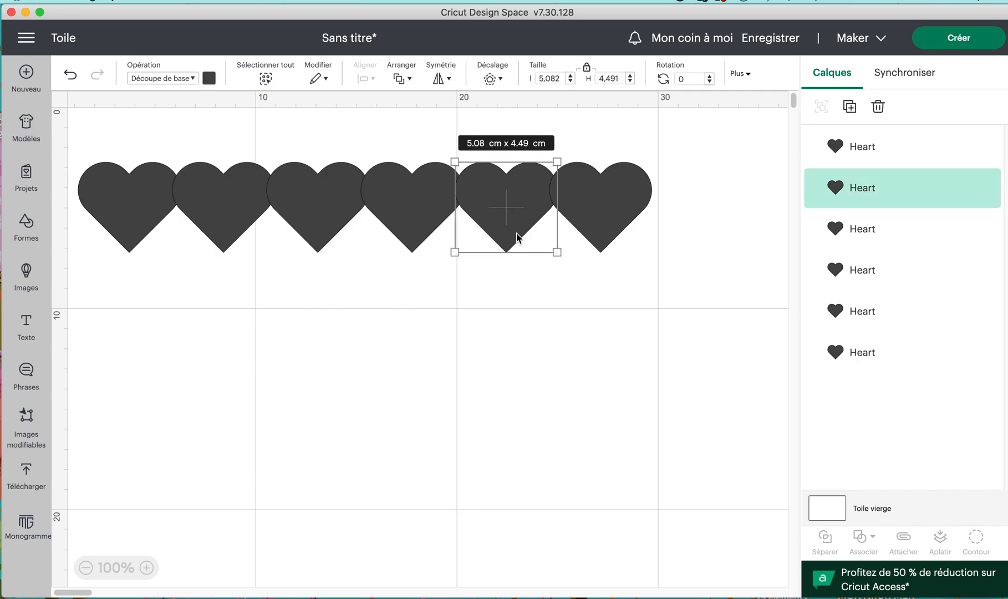
{"action": "key", "text": "Delete"}
{"action": "left_click_drag", "start_coordinate": [83, 131], "coordinate": [674, 284]}
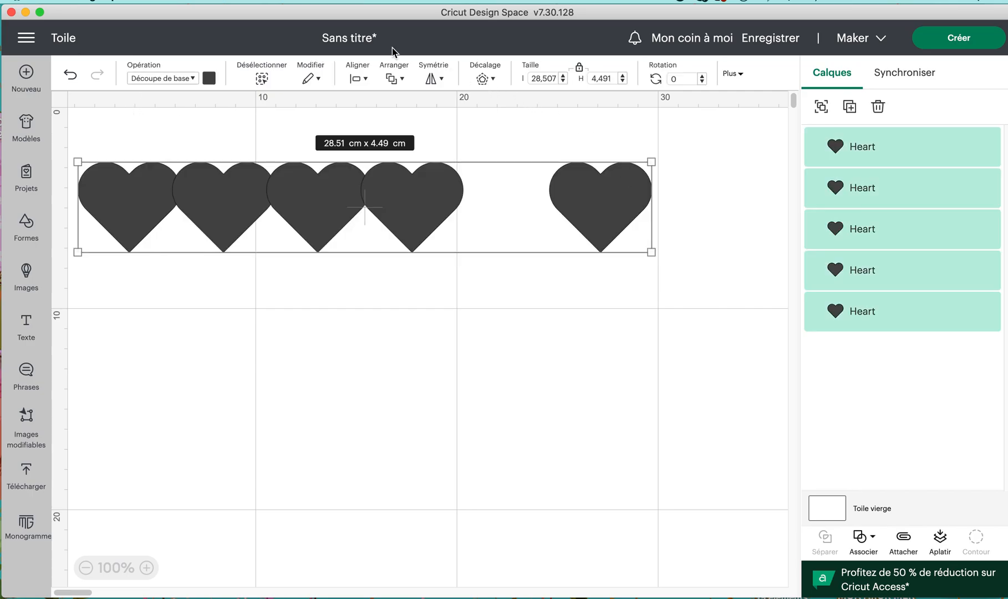
{"action": "left_click", "coordinate": [357, 78]}
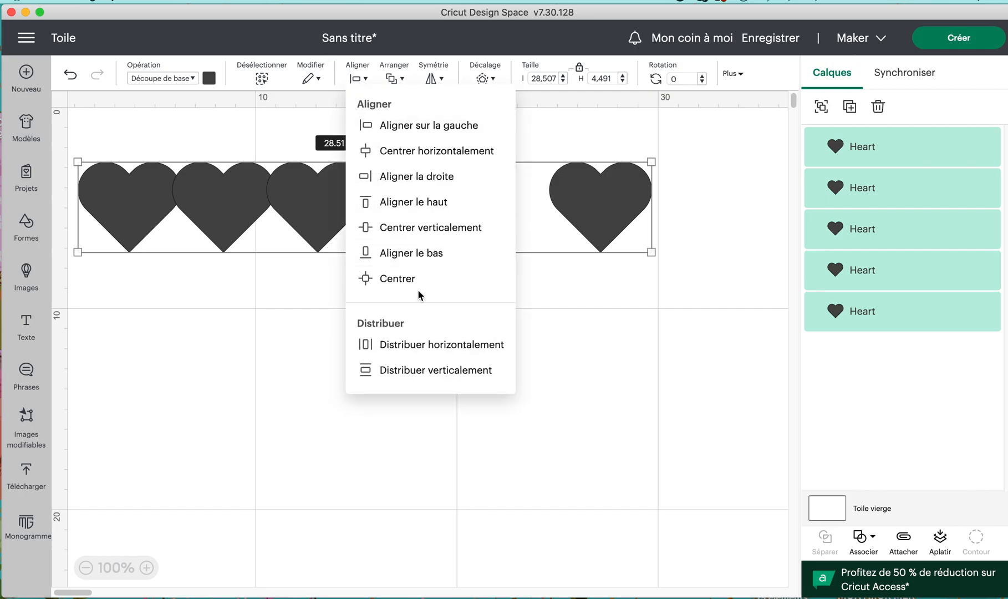
{"action": "left_click", "coordinate": [414, 344]}
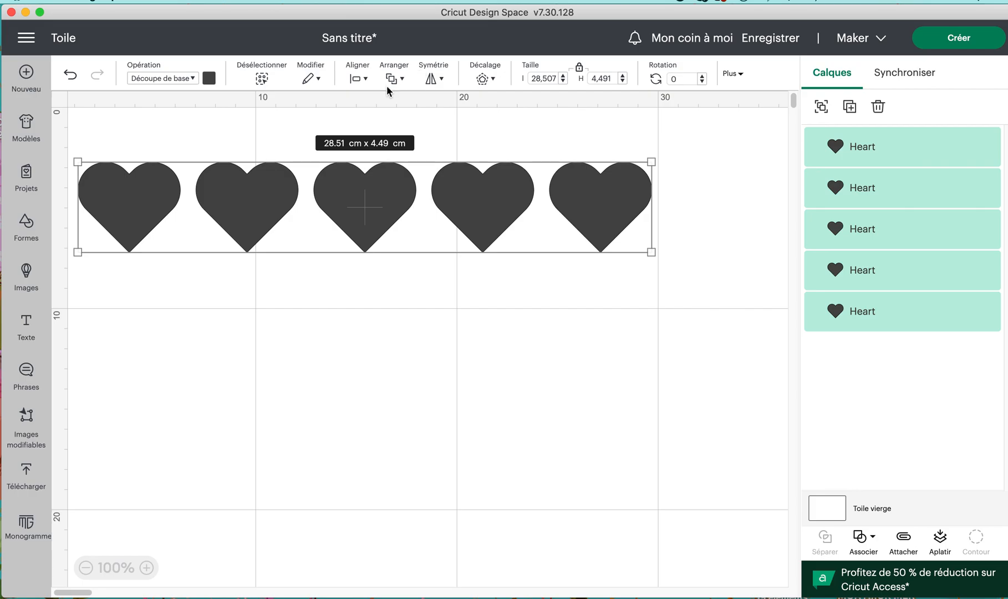
Group the five hearts and move the row near the canvas's upper edge, at about X 1.08, Y 0.62 cm
{"action": "left_click", "coordinate": [821, 106]}
{"action": "left_click_drag", "start_coordinate": [377, 204], "coordinate": [374, 157]}
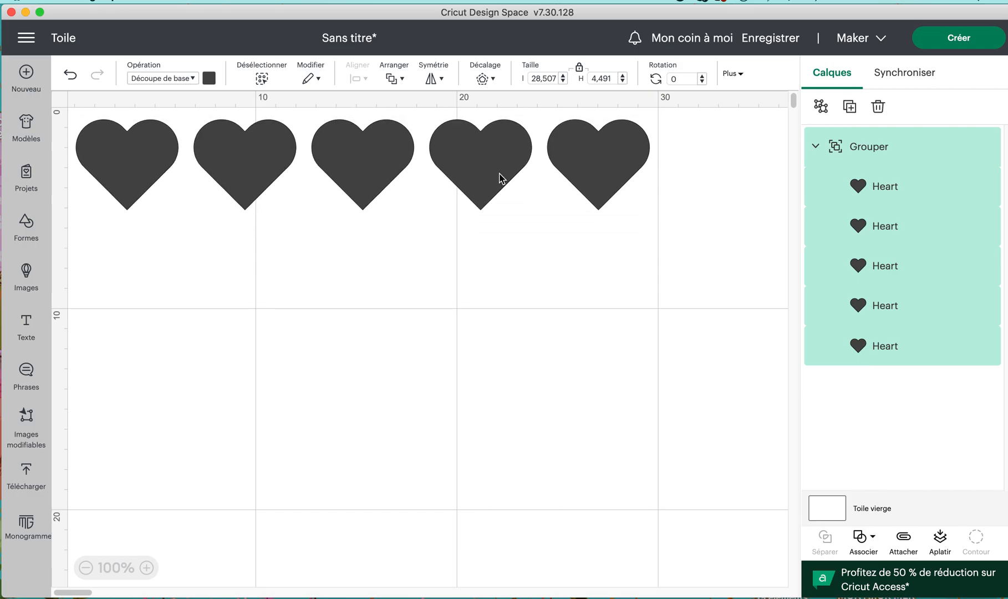
{"action": "left_click", "coordinate": [732, 73]}
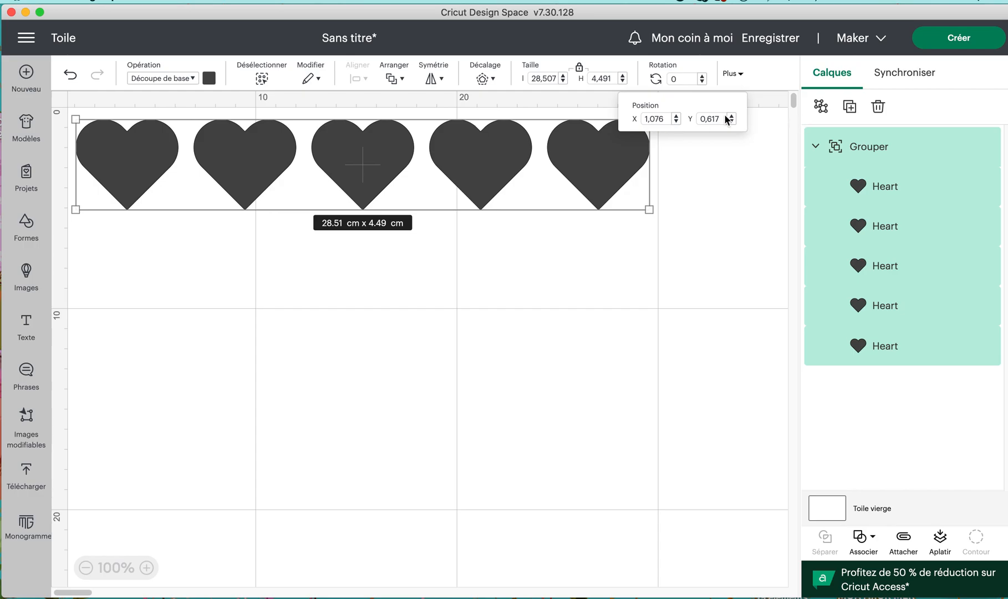
{"action": "left_click", "coordinate": [455, 257]}
{"action": "left_click", "coordinate": [361, 153]}
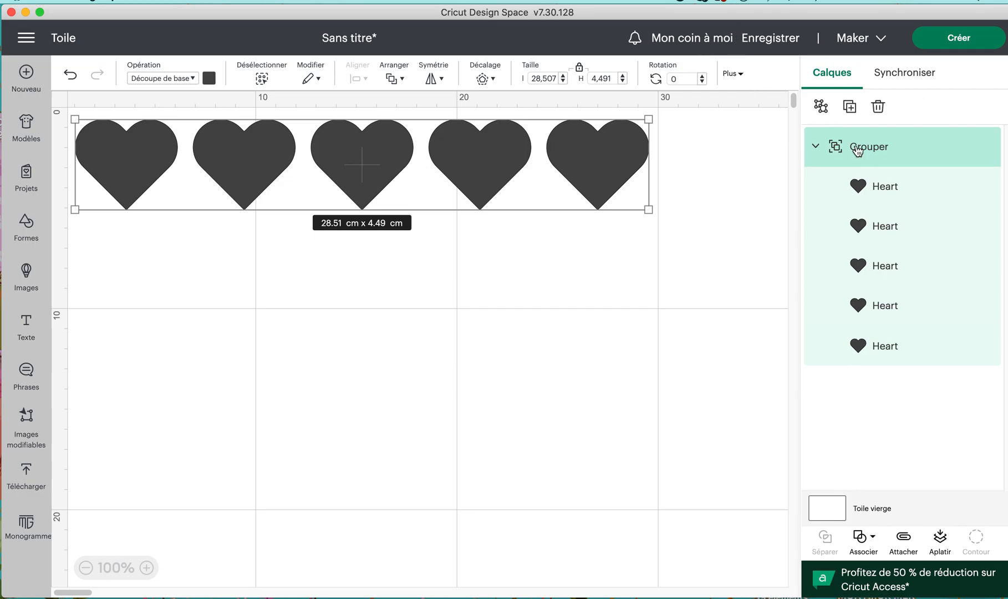
Duplicate the row of hearts twice and place the copies as second and third rows beneath the original
{"action": "left_click", "coordinate": [851, 111]}
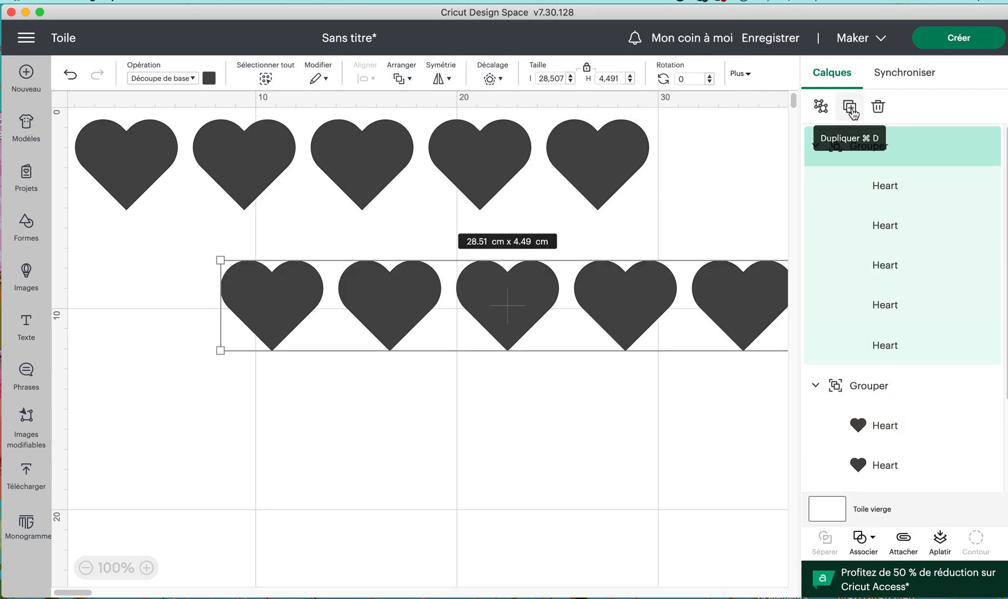
{"action": "left_click", "coordinate": [852, 111]}
{"action": "left_click_drag", "start_coordinate": [391, 330], "coordinate": [335, 409]}
{"action": "left_click_drag", "start_coordinate": [373, 286], "coordinate": [247, 248]}
Select the three rows of hearts and align them on their left edges
{"action": "left_click_drag", "start_coordinate": [580, 554], "coordinate": [254, 116]}
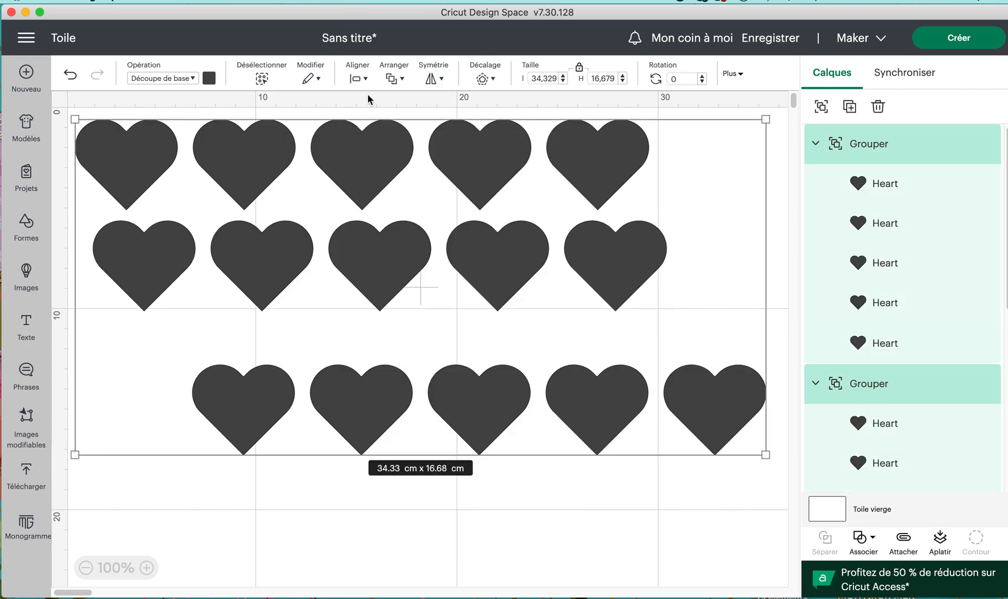
{"action": "left_click", "coordinate": [357, 78]}
{"action": "left_click", "coordinate": [387, 126]}
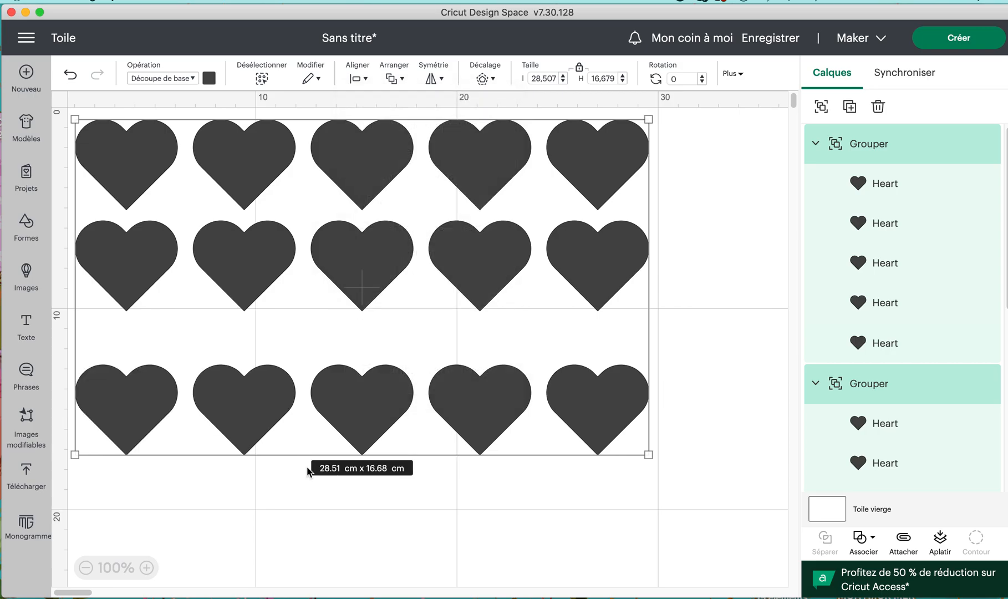
Move the second and third rows up so each sits just beneath the row above with minimal gap
{"action": "left_click", "coordinate": [303, 498]}
{"action": "left_click", "coordinate": [387, 261]}
{"action": "mouse_move", "coordinate": [390, 261]}
{"action": "left_mouse_down"}
{"action": "mouse_move", "coordinate": [387, 250]}
{"action": "mouse_move", "coordinate": [385, 261]}
{"action": "left_mouse_up"}
{"action": "left_click_drag", "start_coordinate": [343, 443], "coordinate": [341, 374]}
{"action": "left_click", "coordinate": [423, 527]}
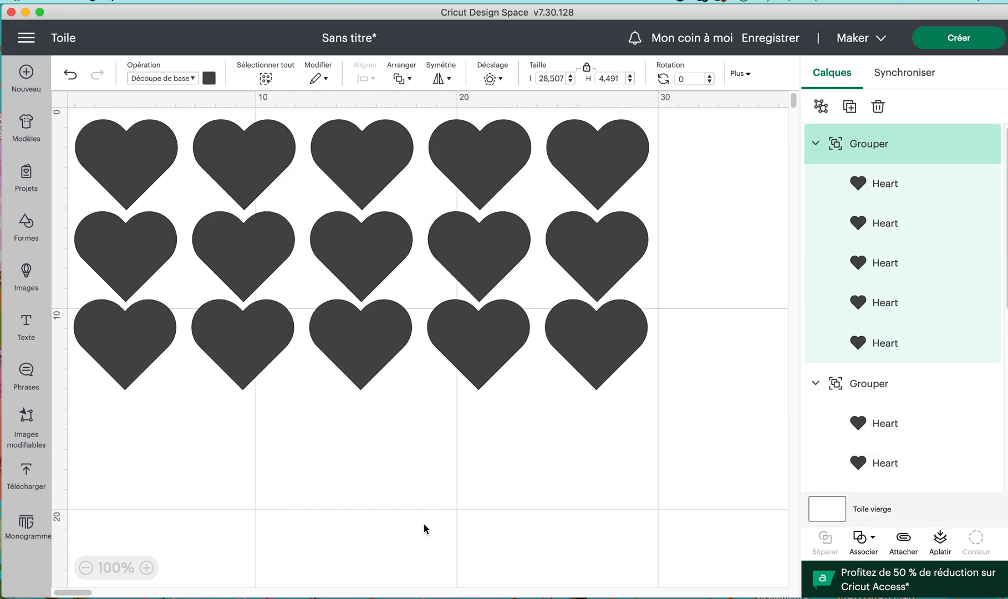
Distribute the three rows of hearts vertically
{"action": "left_click", "coordinate": [403, 360]}
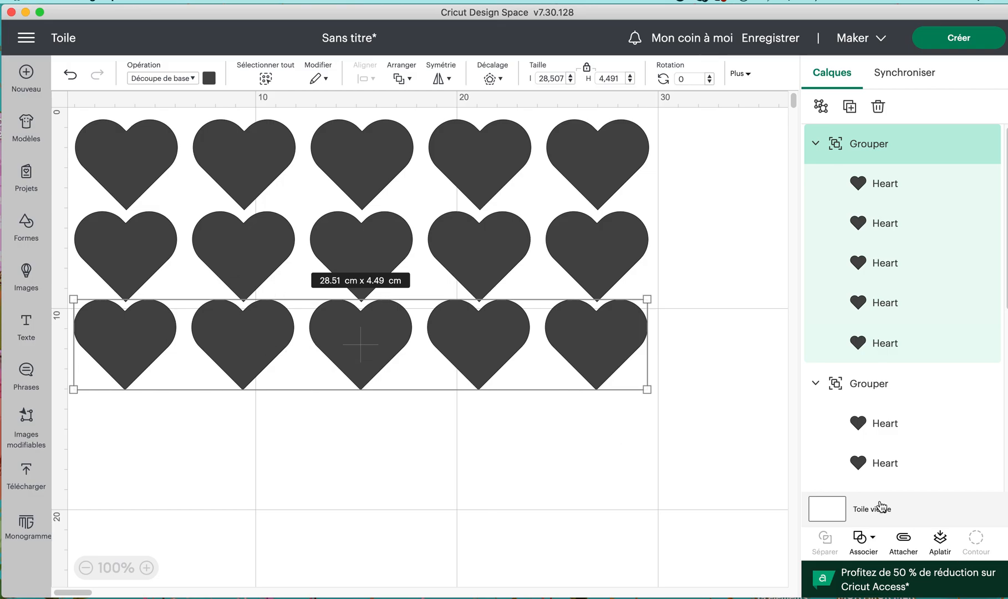
{"action": "left_click_drag", "start_coordinate": [705, 453], "coordinate": [488, 152]}
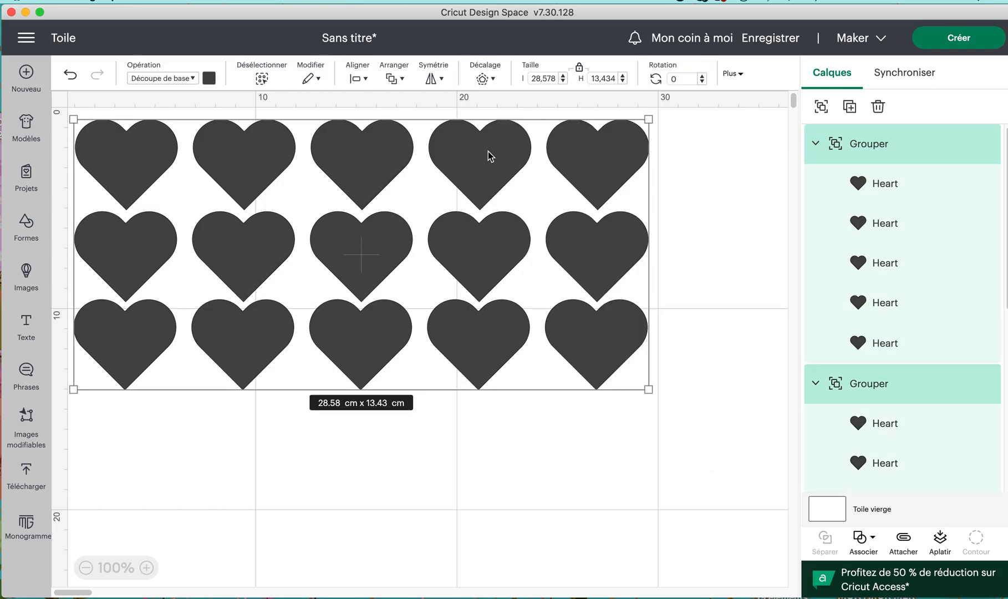
{"action": "left_click", "coordinate": [364, 81]}
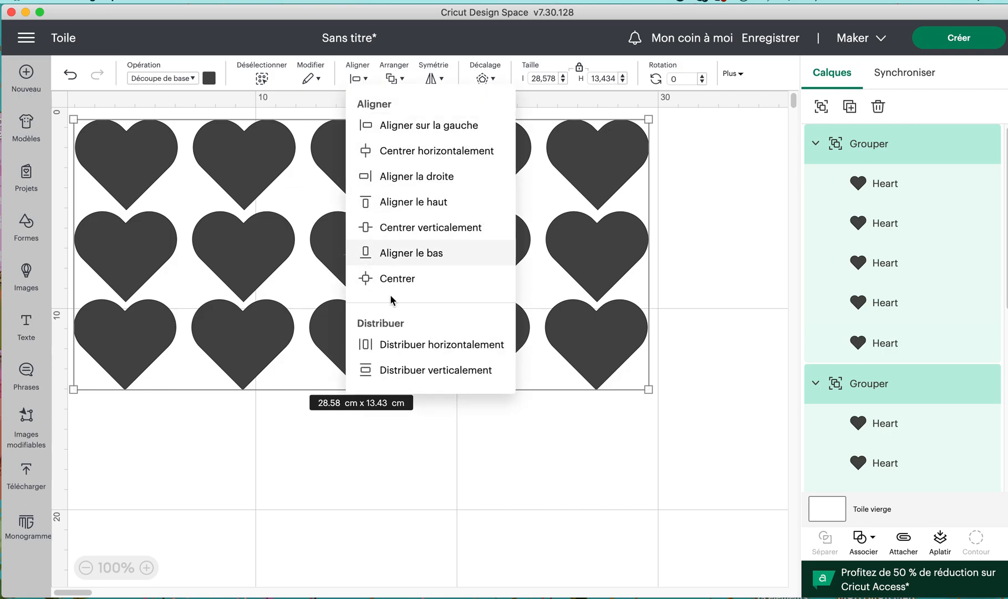
{"action": "left_click", "coordinate": [398, 371]}
{"action": "left_click", "coordinate": [389, 471]}
Group the three rows, then duplicate the group and place the copy directly beneath, aligned with the original columns
{"action": "left_click_drag", "start_coordinate": [642, 416], "coordinate": [77, 149]}
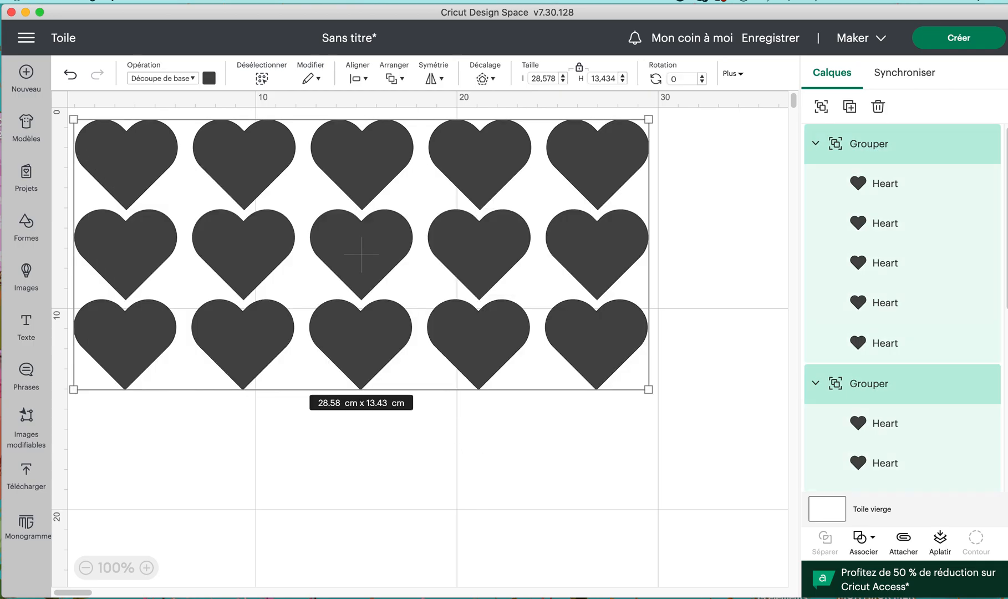
{"action": "left_click", "coordinate": [820, 106]}
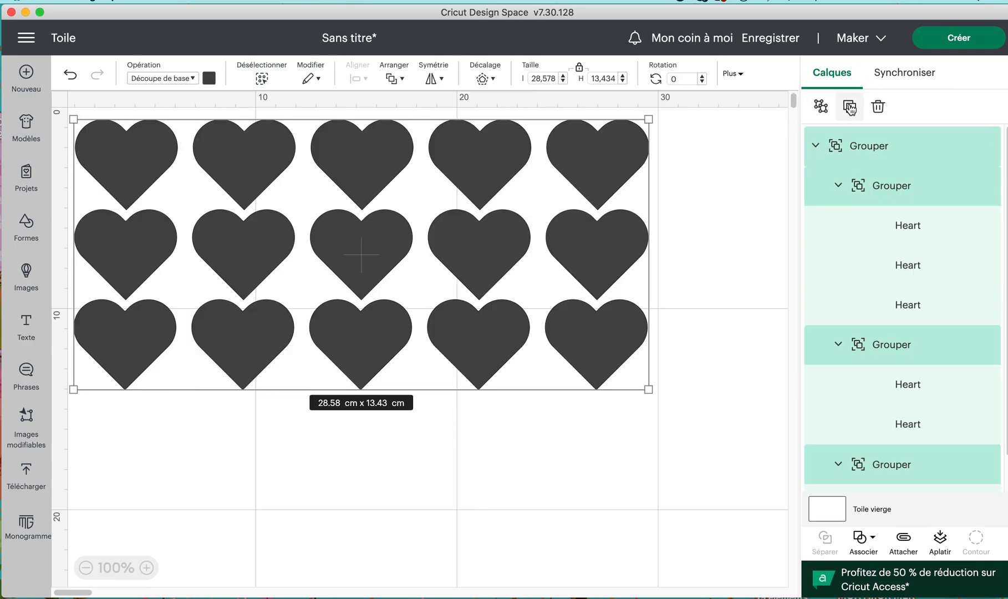
{"action": "left_click", "coordinate": [850, 107]}
{"action": "left_click_drag", "start_coordinate": [311, 359], "coordinate": [114, 439]}
{"action": "scroll", "coordinate": [226, 404], "scroll_direction": "down", "scroll_amount": 2}
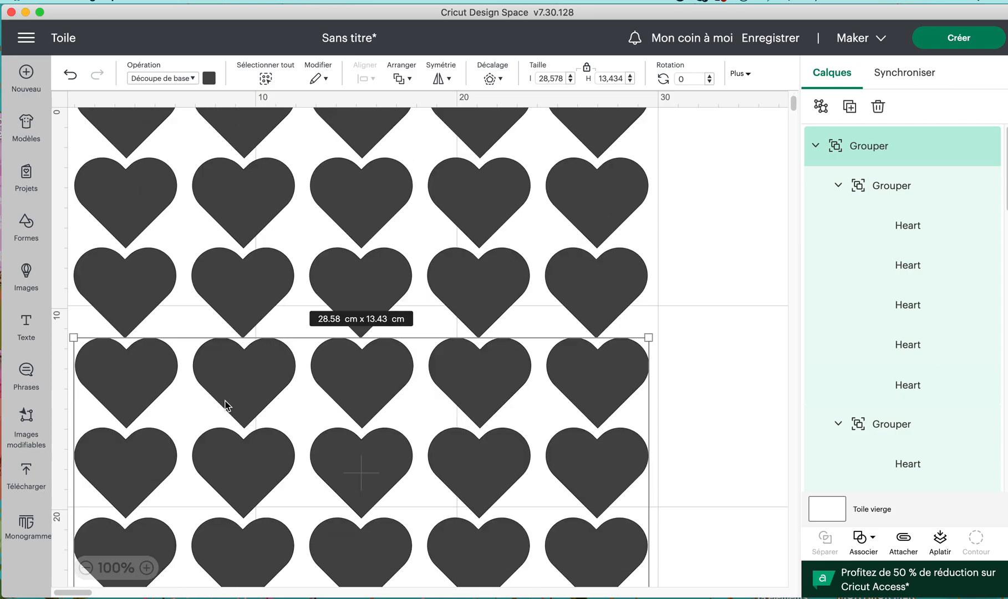
{"action": "scroll", "coordinate": [226, 405], "scroll_direction": "down", "scroll_amount": 1}
{"action": "scroll", "coordinate": [239, 462], "scroll_direction": "down", "scroll_amount": 5}
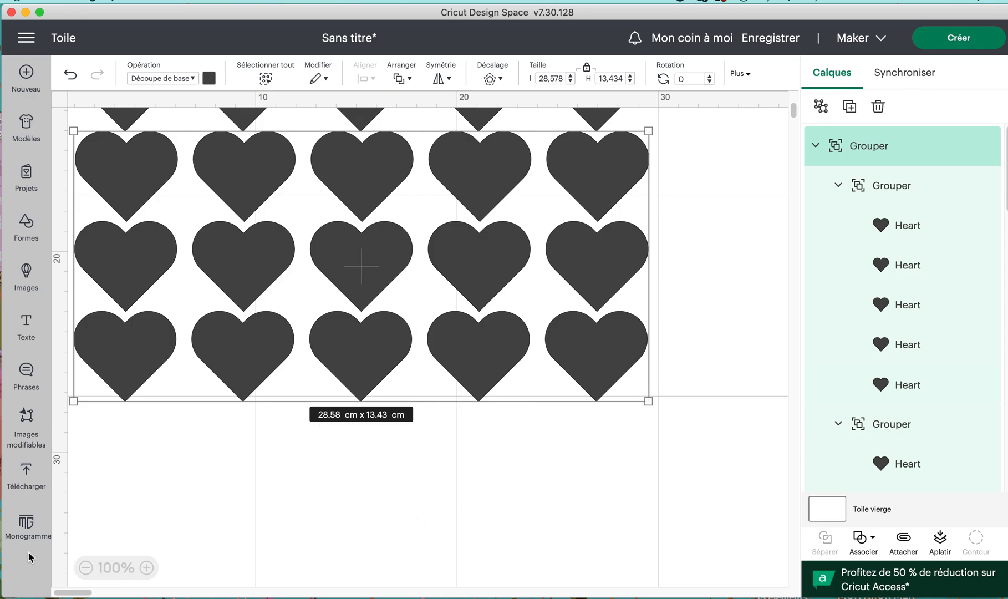
Select all six rows of hearts and attach them together to keep their layout for cutting
{"action": "left_click", "coordinate": [86, 568]}
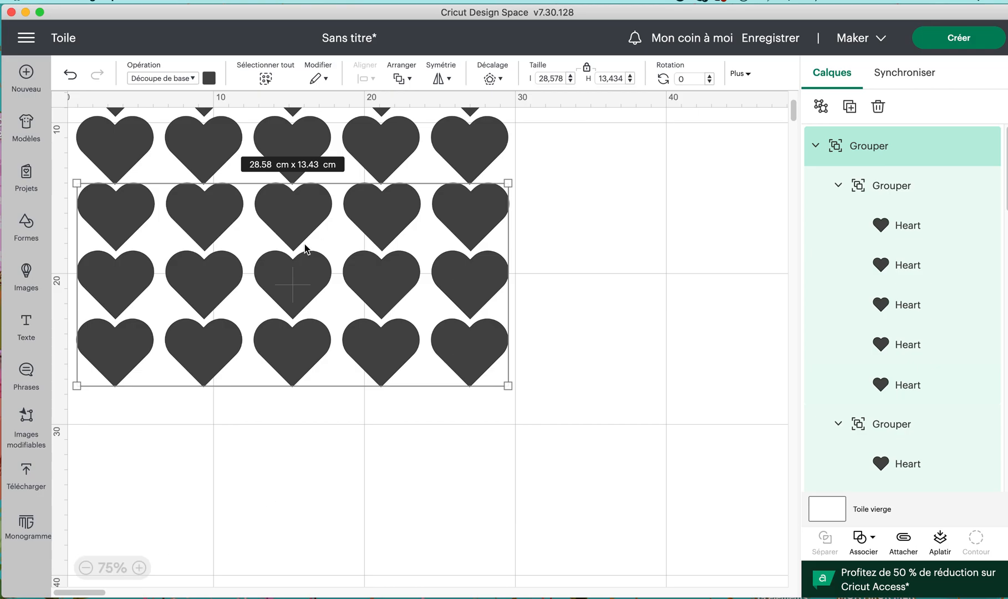
{"action": "scroll", "coordinate": [305, 248], "scroll_direction": "up", "scroll_amount": 3}
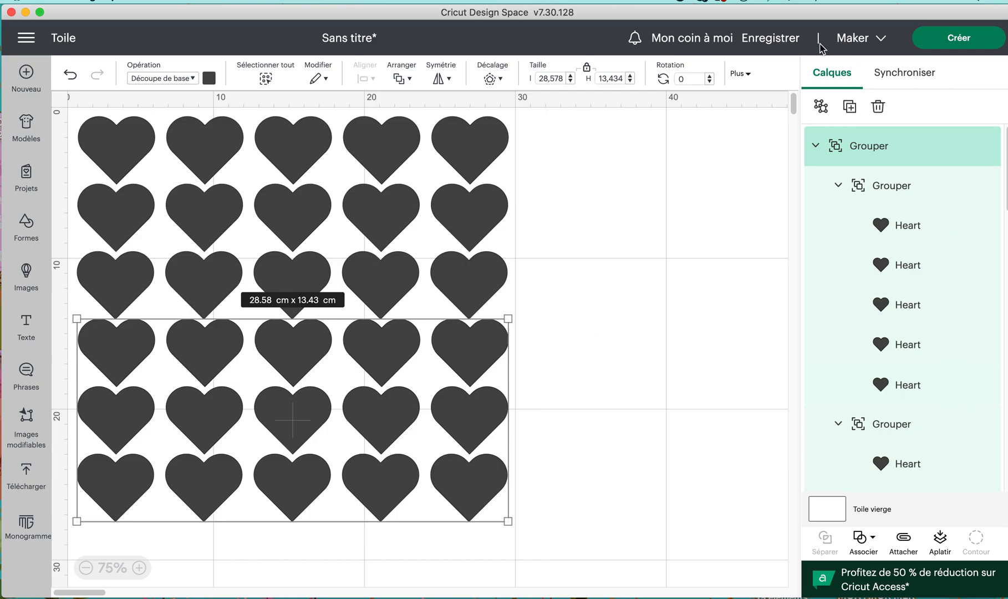
{"action": "key", "text": "super+a"}
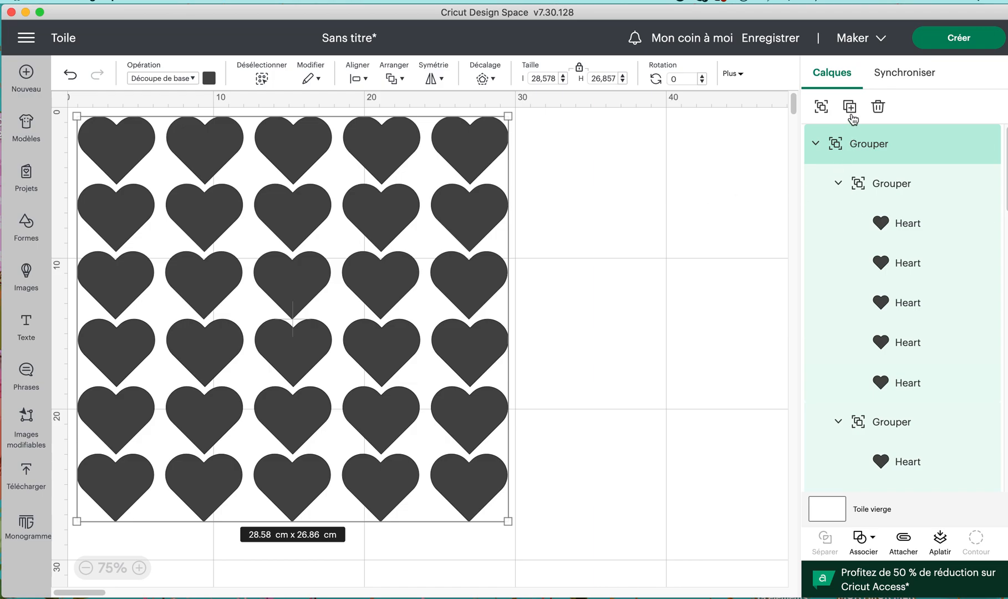
{"action": "left_click", "coordinate": [905, 537]}
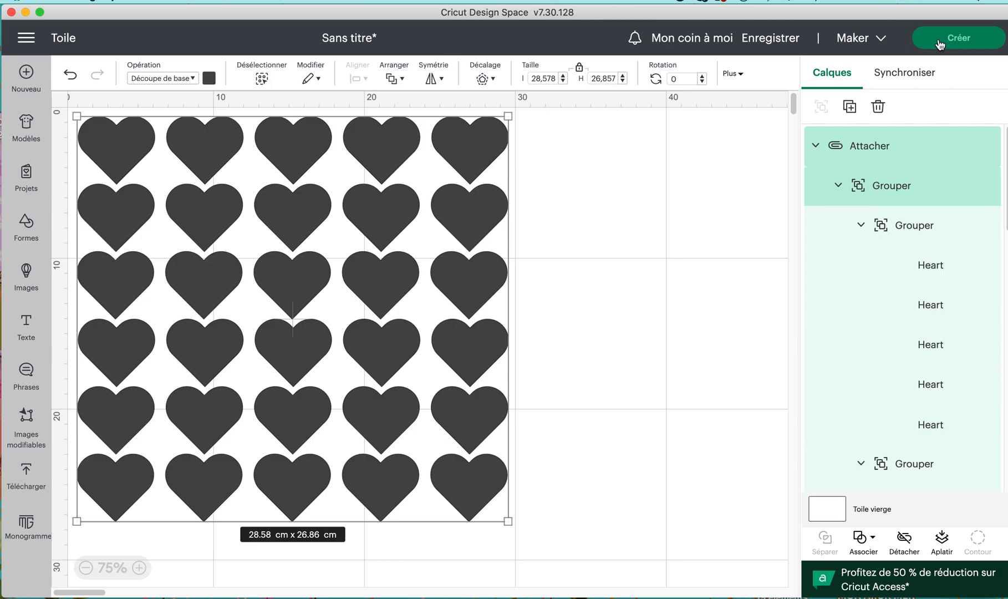
Preview the heart layout on the cutting mat down to its last row, and cancel the cut preparation
{"action": "left_click", "coordinate": [938, 39]}
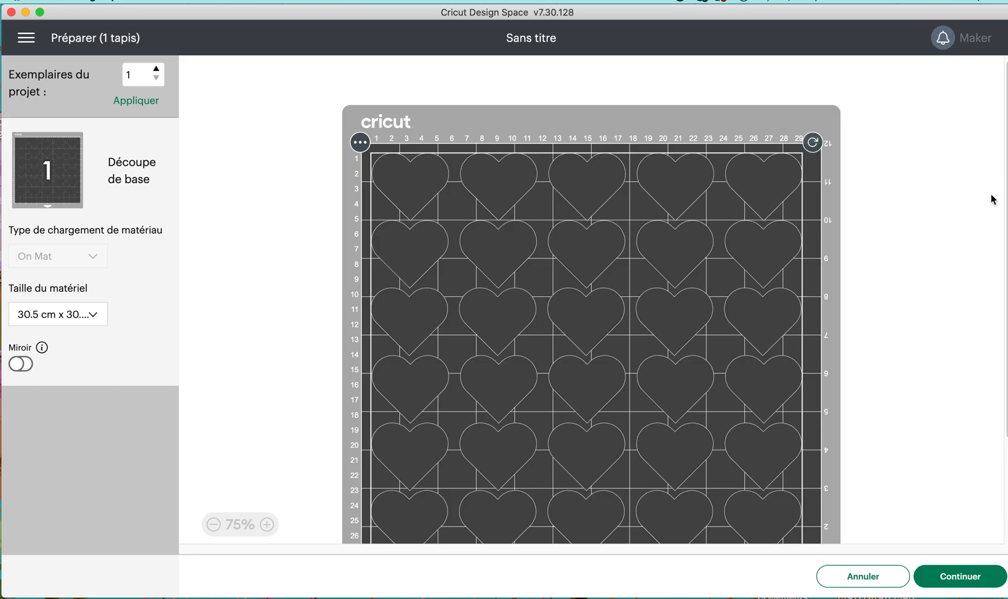
{"action": "scroll", "coordinate": [535, 319], "scroll_direction": "down", "scroll_amount": 5}
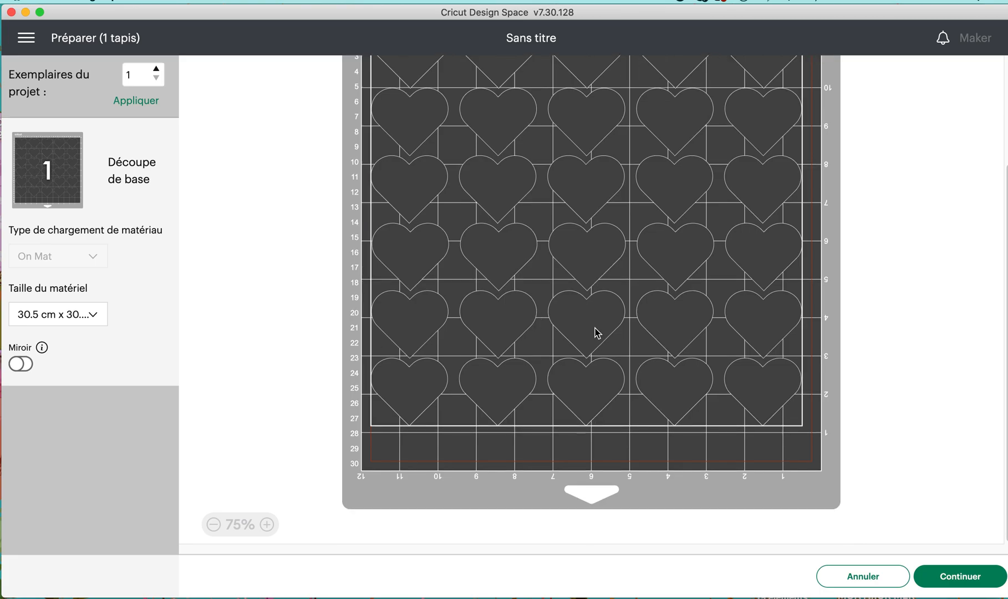
{"action": "left_click", "coordinate": [870, 580]}
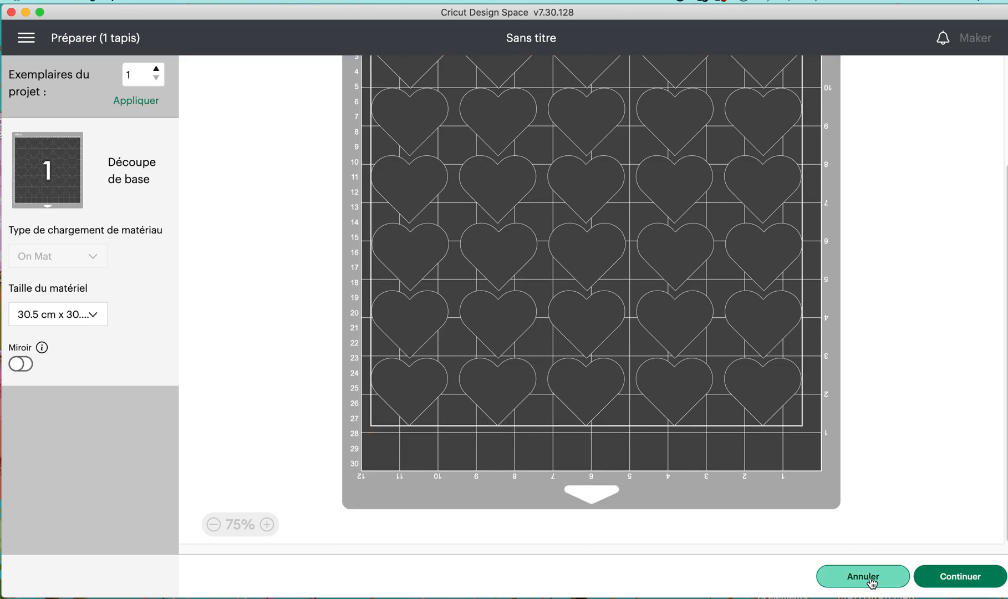